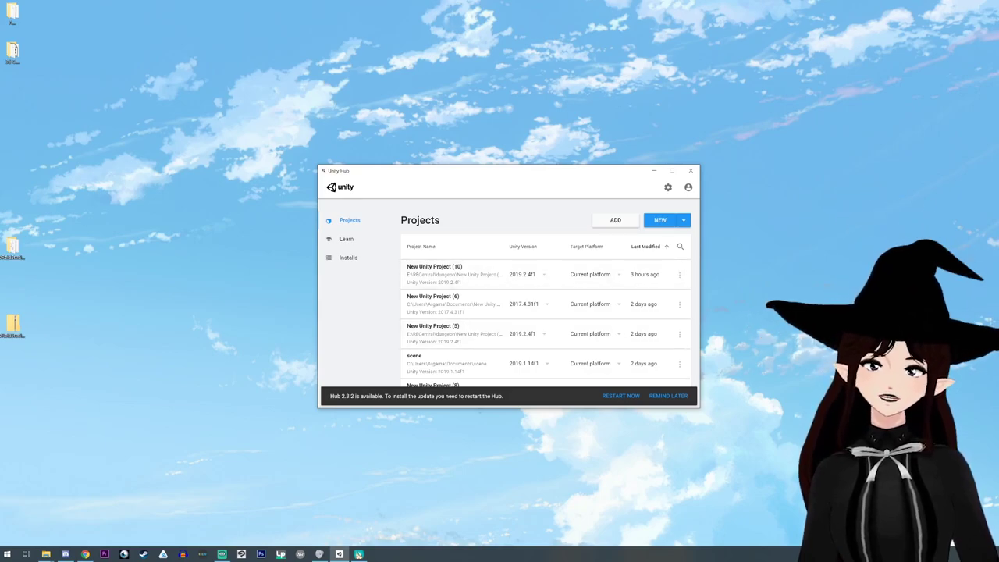
Open the MMD project from Unity Hub and import the .vrm avatar as a prefab in Assets
click(952, 544)
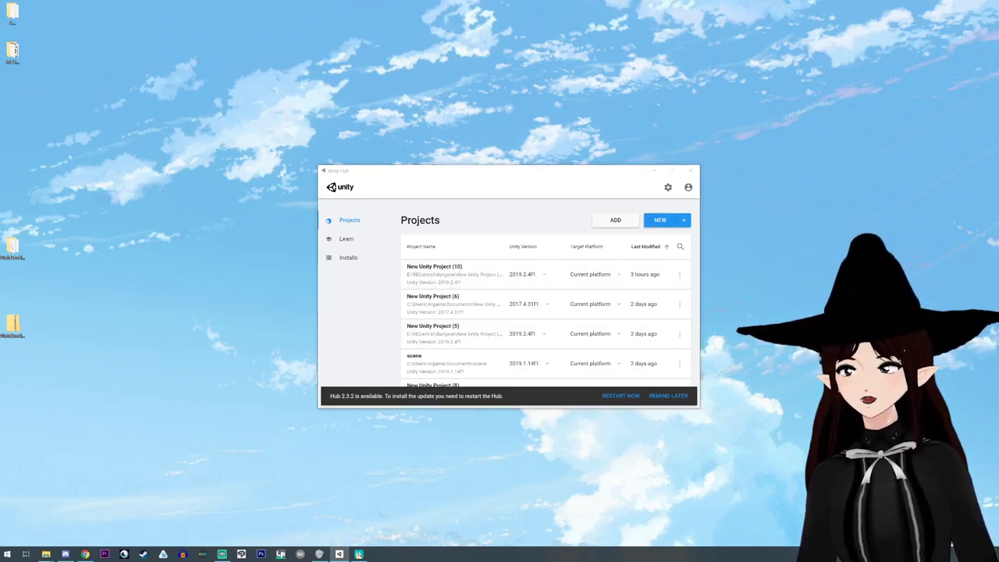
mouse_move(355, 201)
mouse_down()
mouse_move(553, 174)
mouse_move(465, 178)
mouse_up()
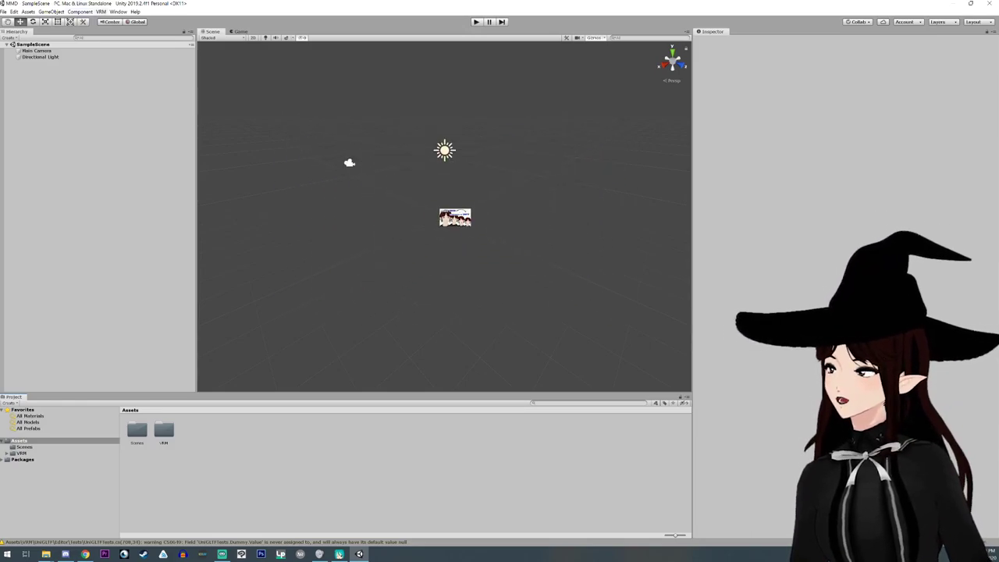
click(101, 11)
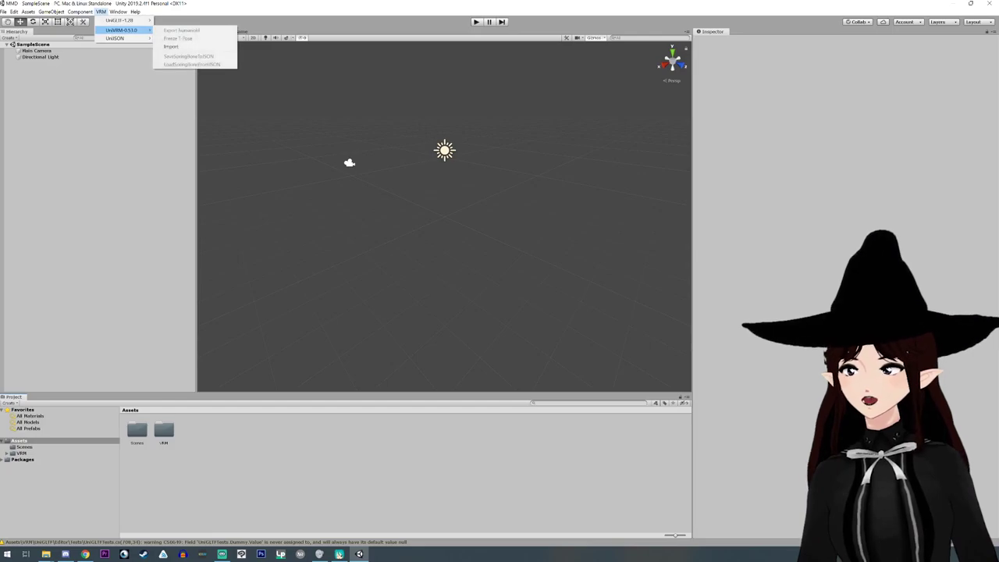
click(181, 30)
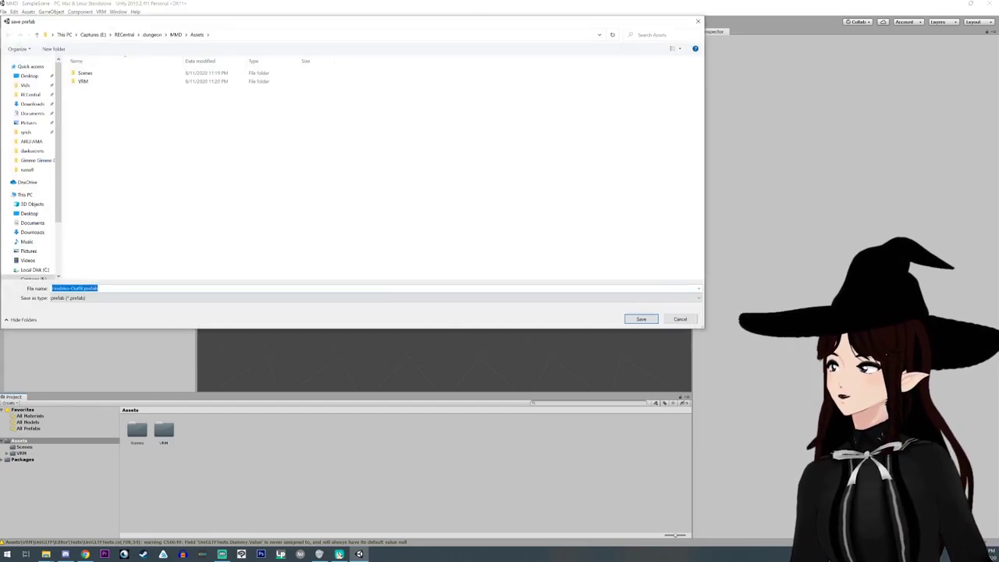
key(Return)
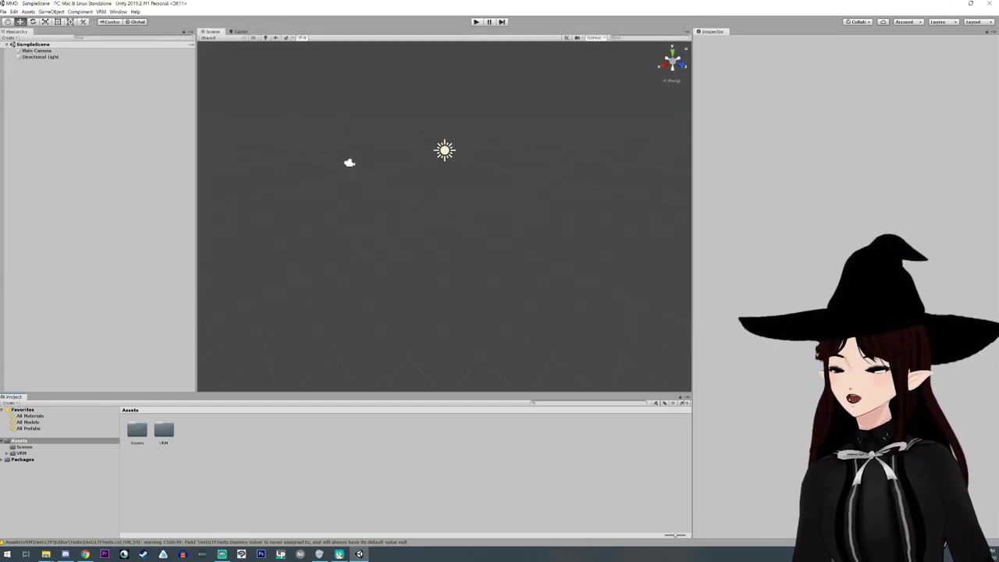
Download VRMtoPMXExporter_v0.5.6.unitypackage via the pinned tweet's Google Drive link in Chrome
key(alt+Tab)
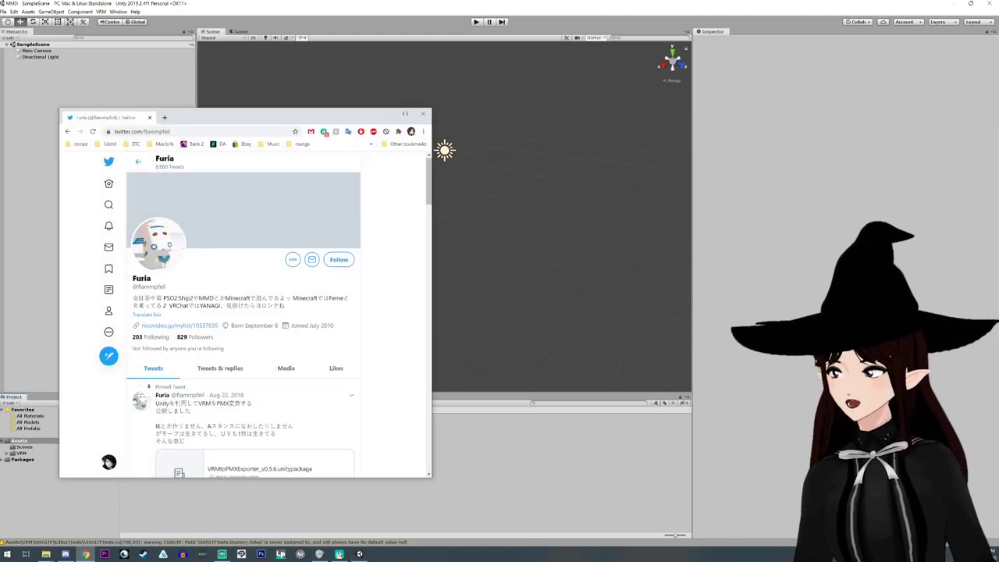
scroll(242, 313, down, 2)
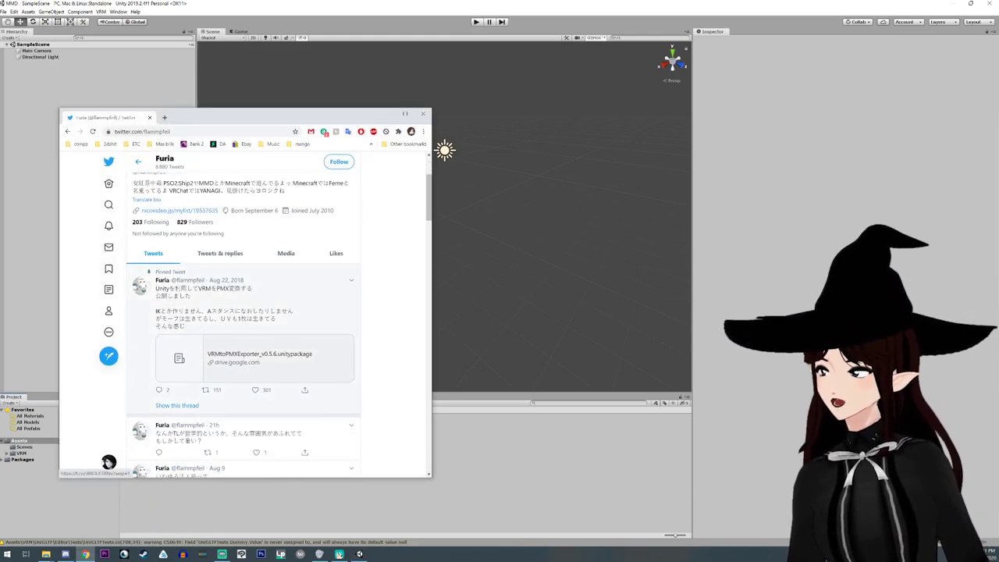
click(257, 357)
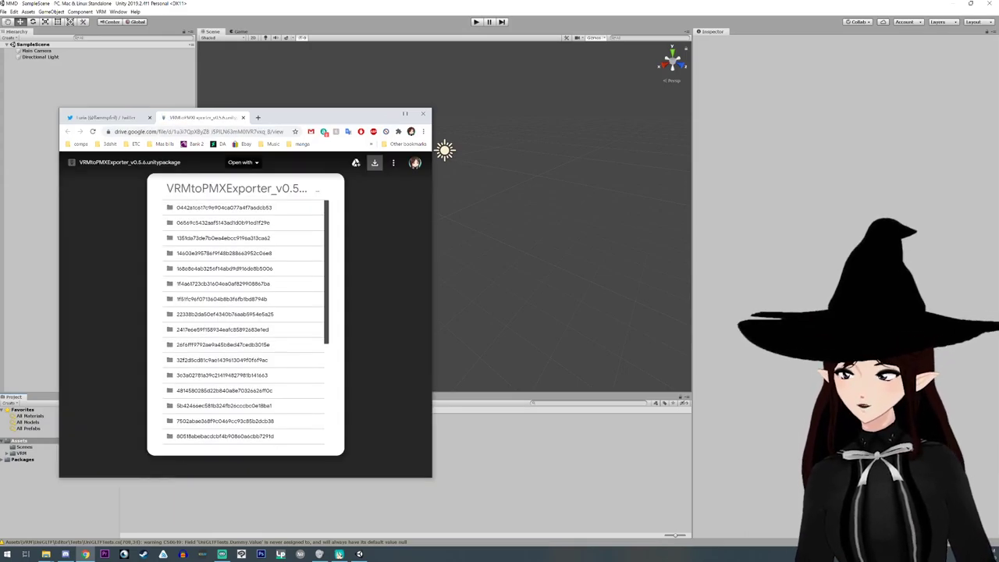
click(405, 114)
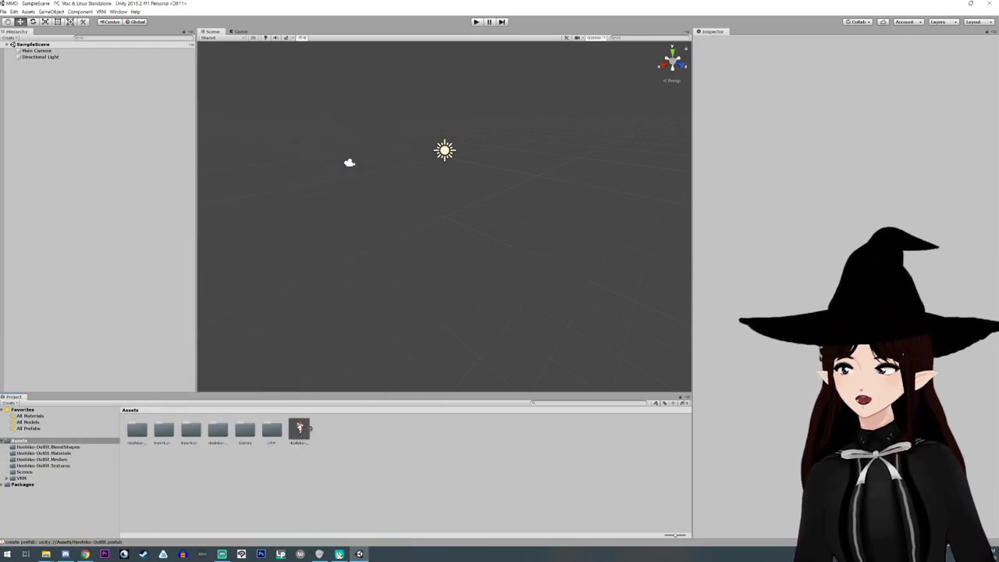
Import the exporter unitypackage and drop the Hoshiko-Outfit prefab into the scene, framed in view
click(258, 429)
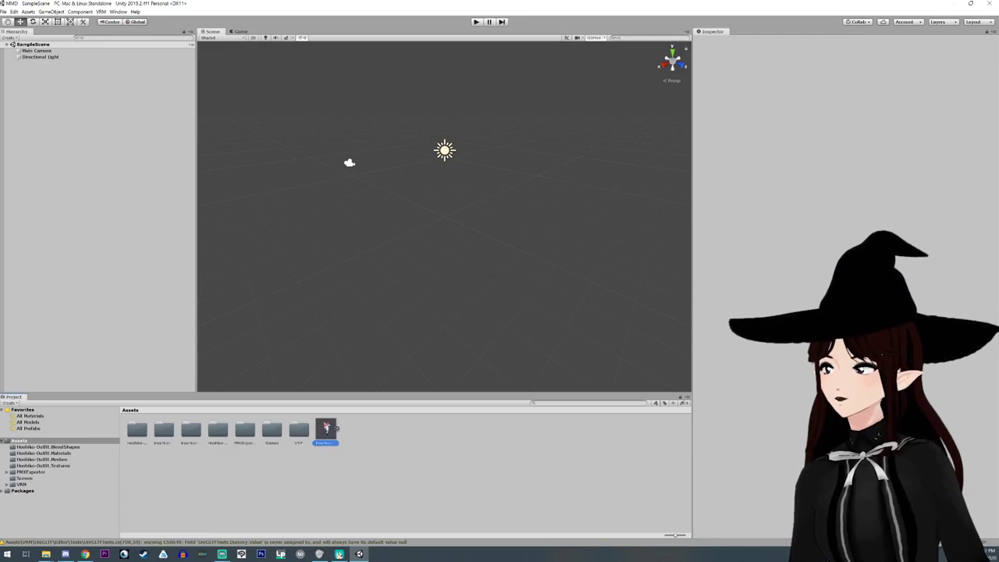
drag(326, 428, 47, 63)
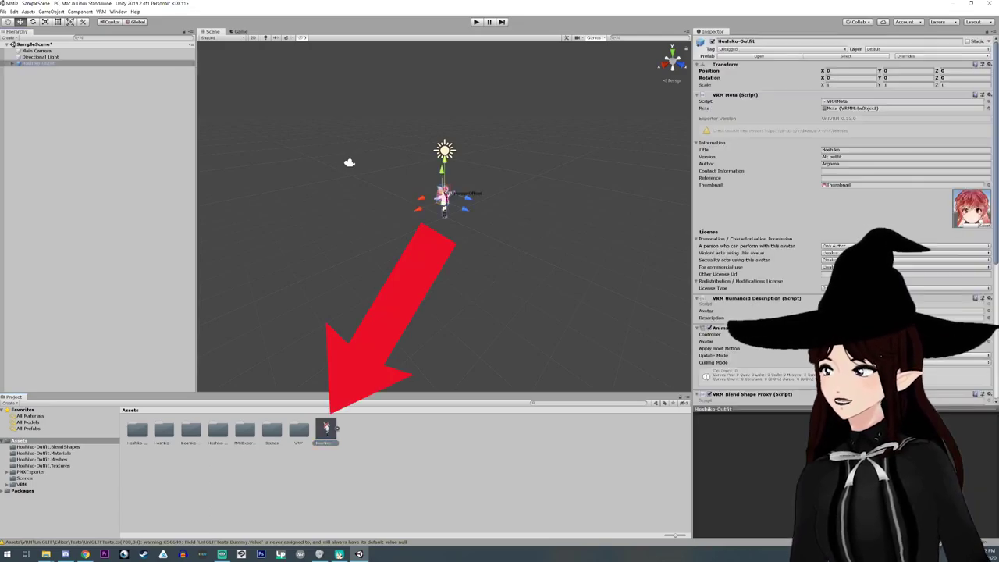
key(f)
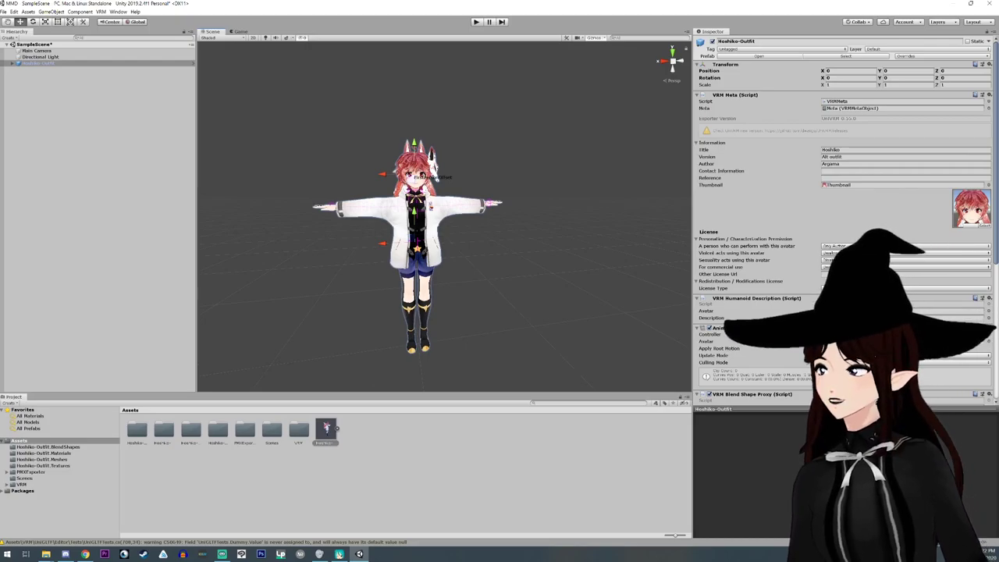
Add PMXExporter.cs from the PMXExporter folder as a component on the Hoshiko-Outfit avatar
double_click(244, 429)
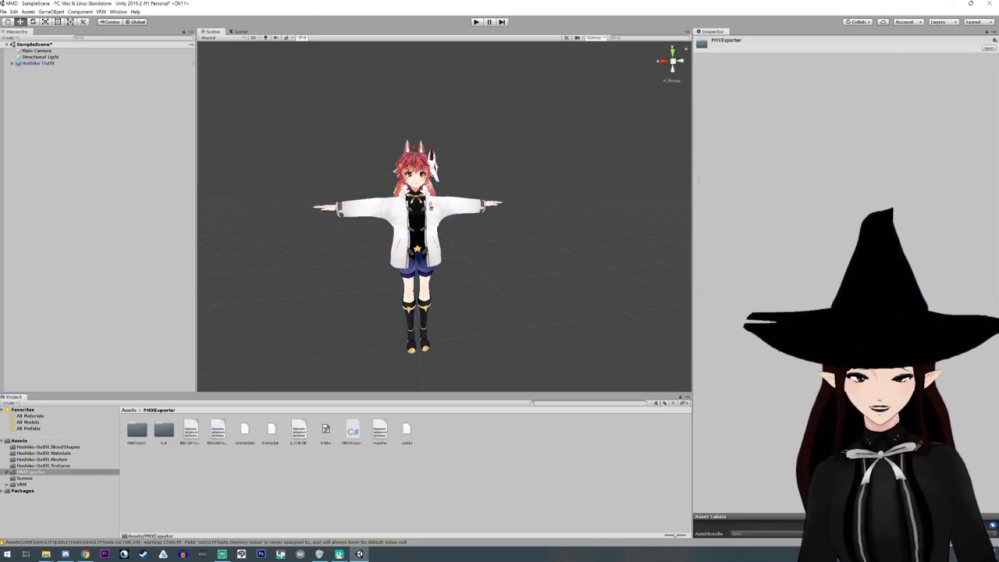
click(37, 63)
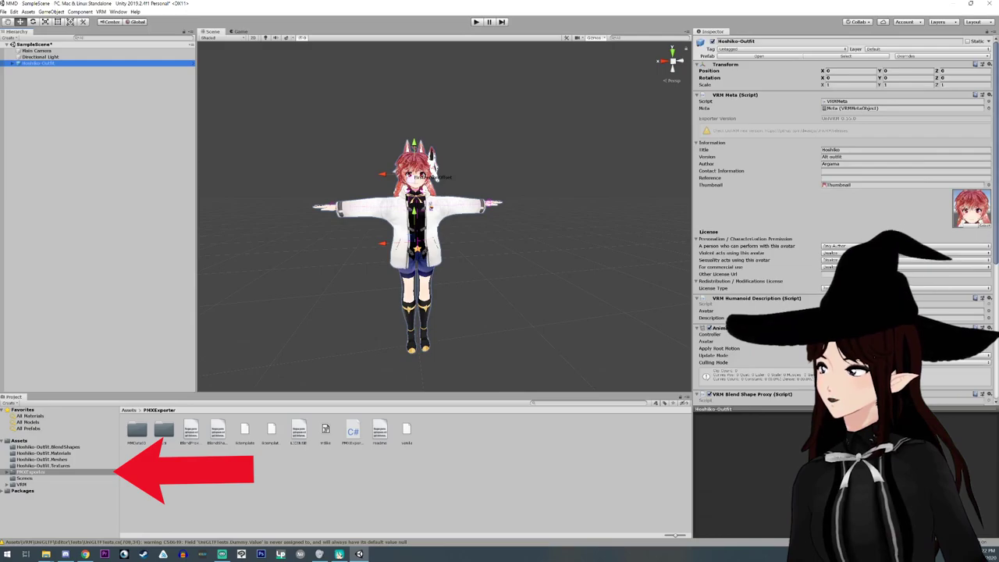
scroll(844, 218, down, 5)
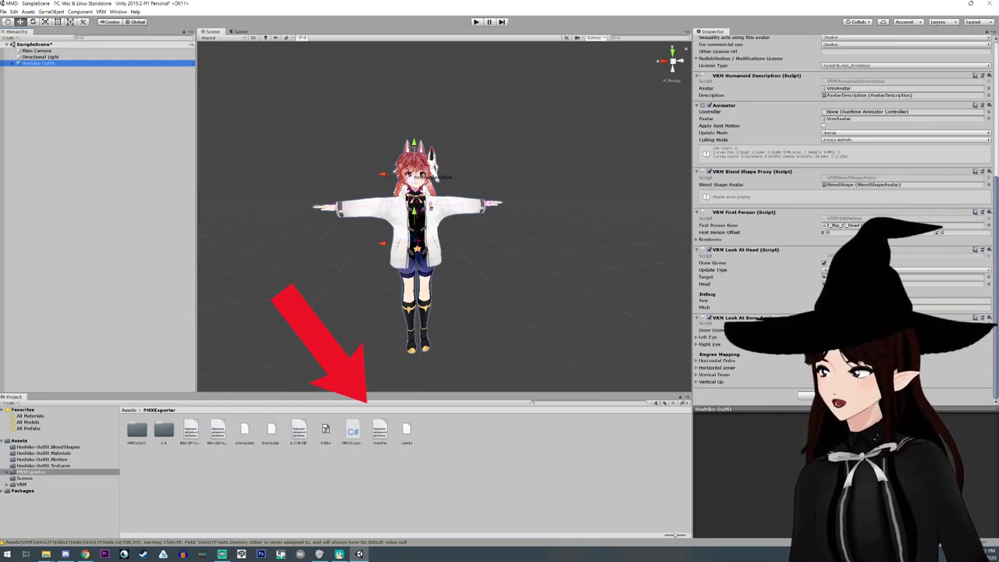
click(353, 432)
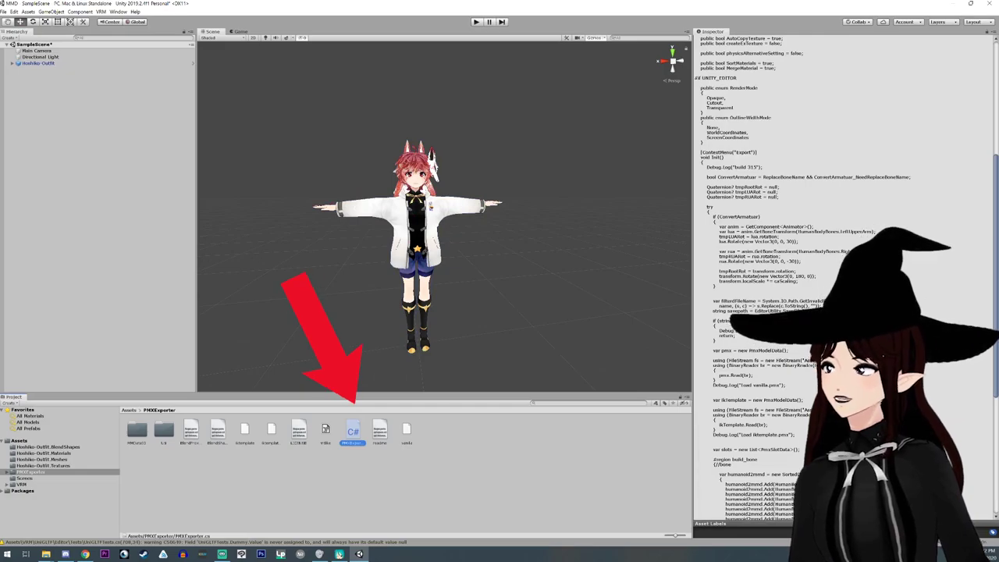
click(38, 63)
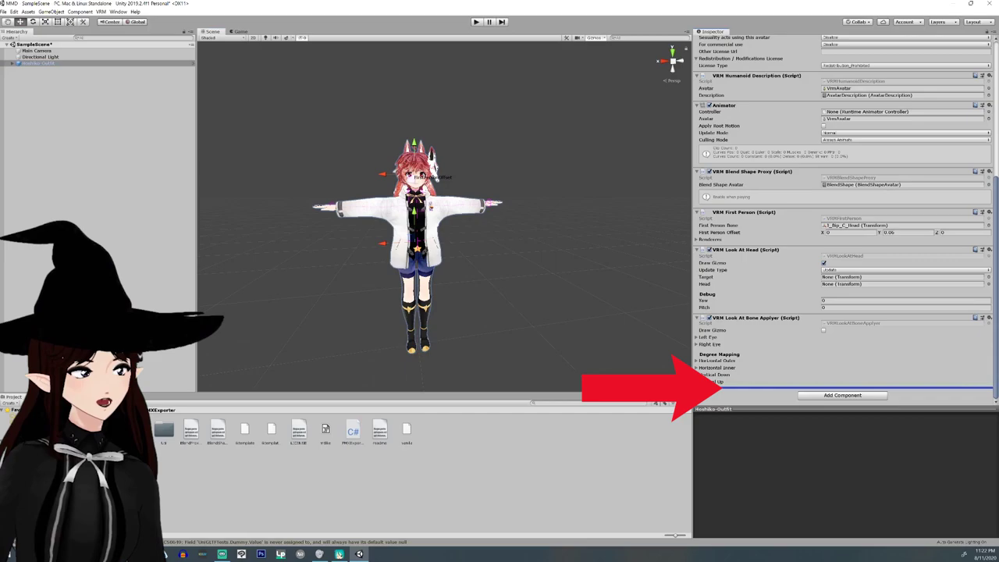
drag(353, 431, 842, 395)
scroll(843, 234, down, 3)
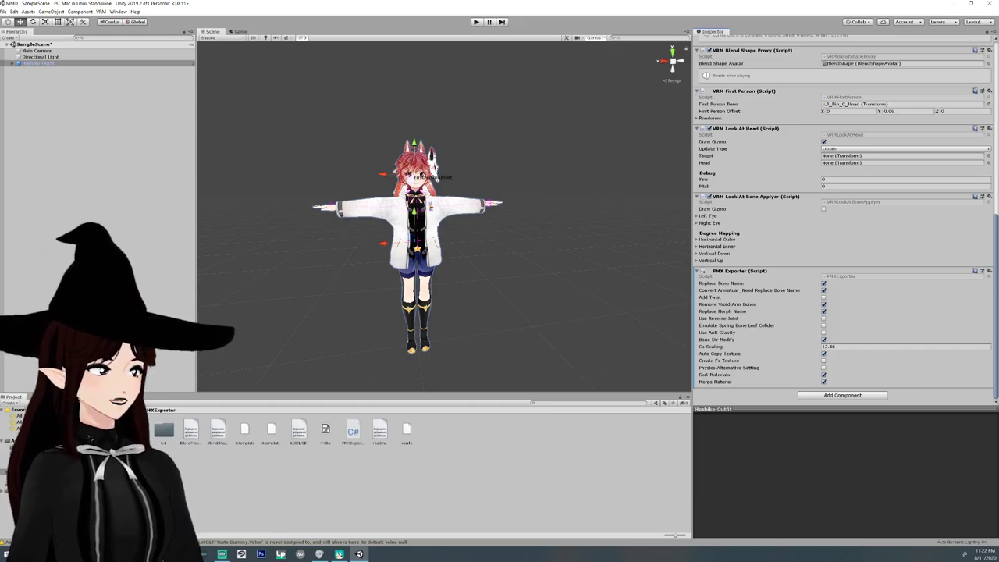
Export Hoshiko-Outfit through the PMX Exporter component as a PMX file in the MikuMikuDance folder
right_click(777, 271)
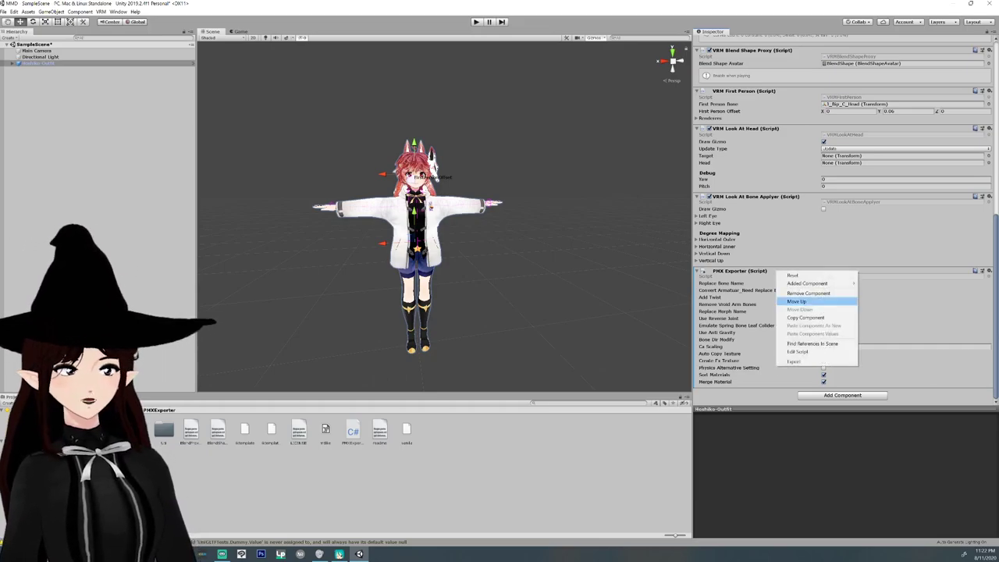
click(794, 362)
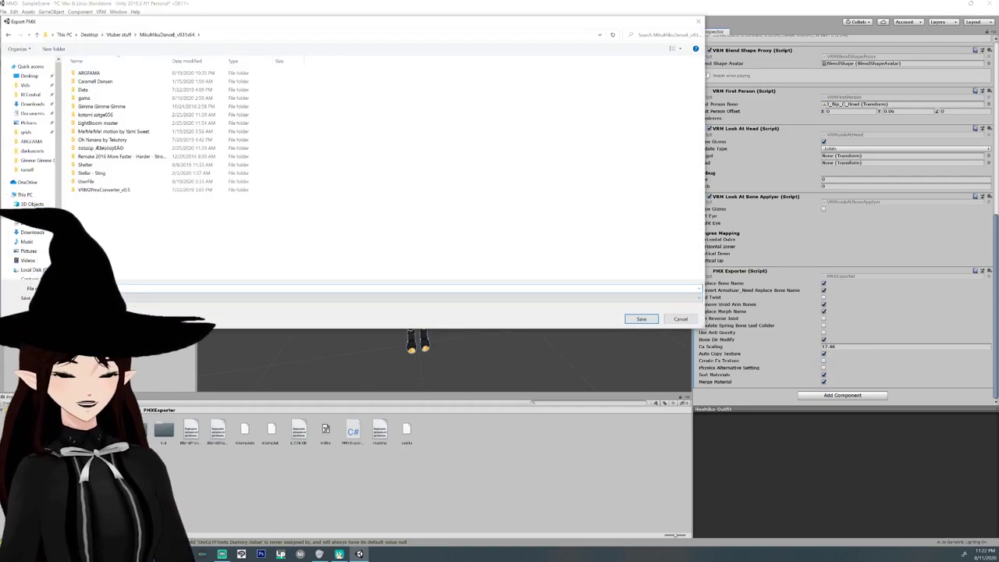
key(Return)
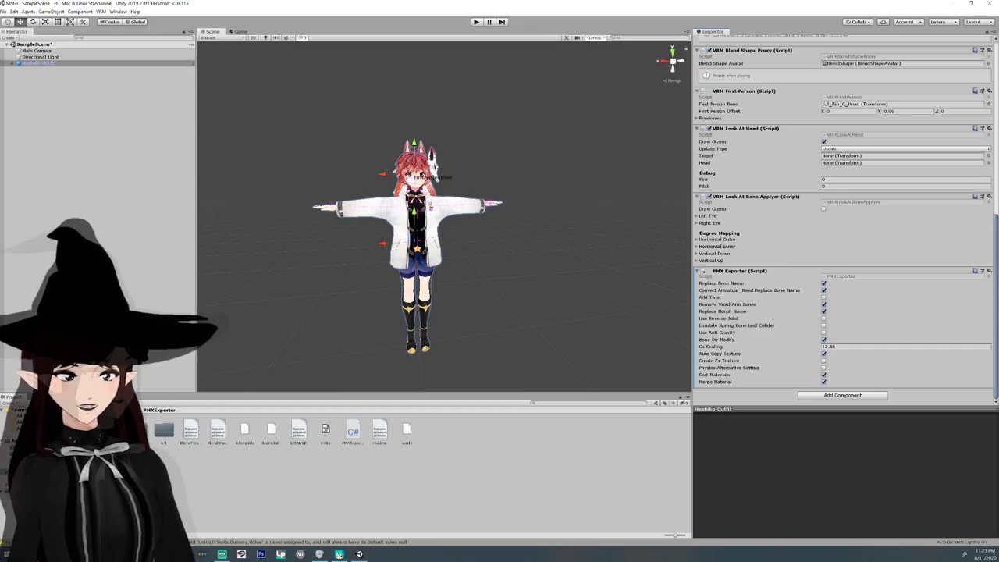
Bring up Task Manager and move it aside while Unity finishes the export
key(ctrl+shift+Escape)
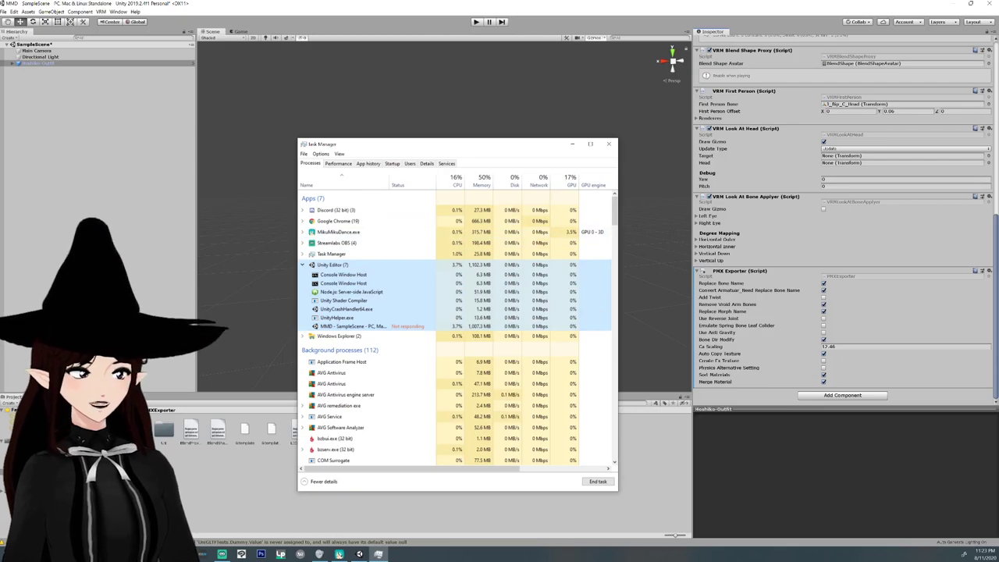
drag(466, 148, 215, 173)
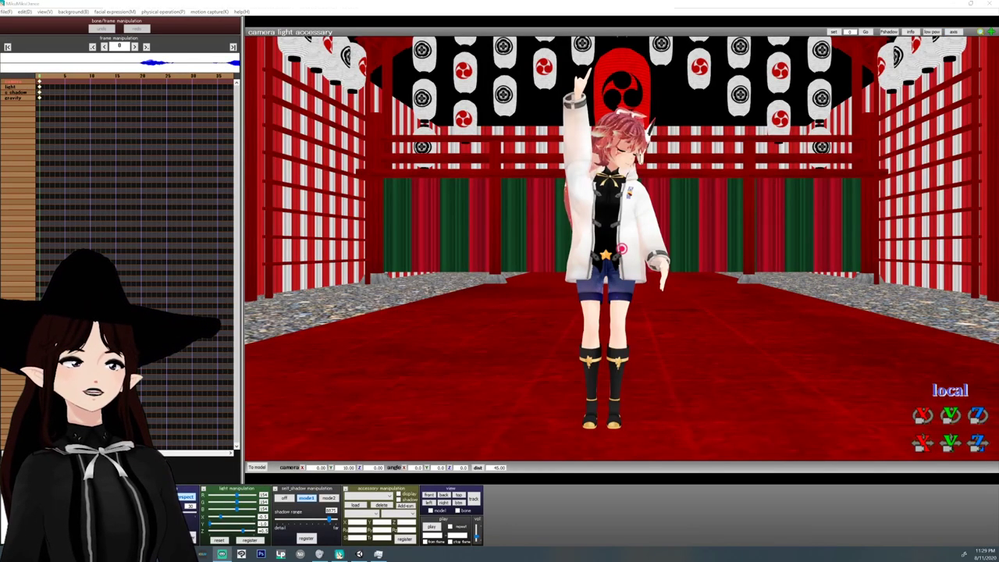
Play the Hoshiko-Outfit dance animation on the lantern-lit stage in MikuMikuDance
key(space)
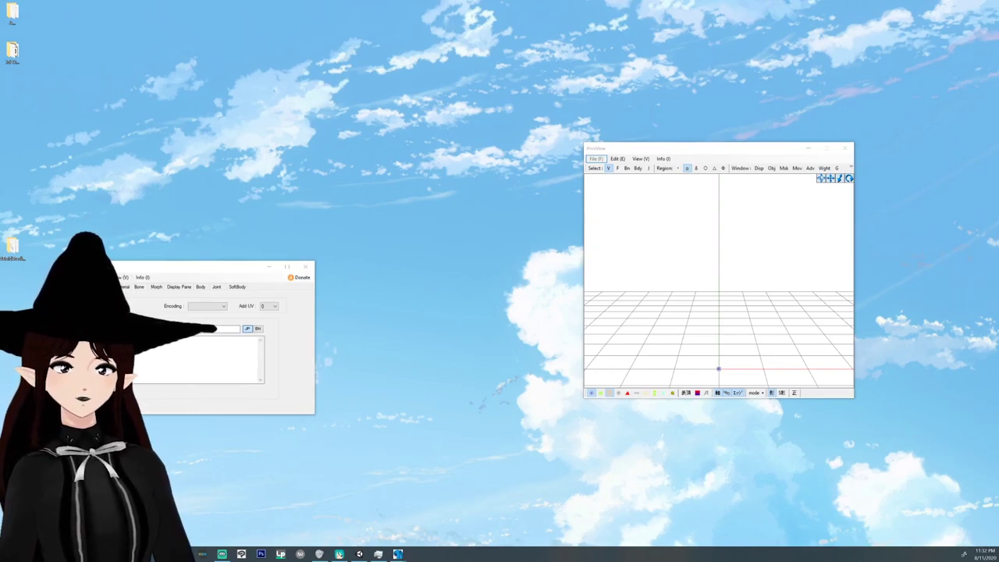
Load Hoshiko.pmx, enlarge and zoom the preview, and select the secondary bone on the Bone tab
key(Return)
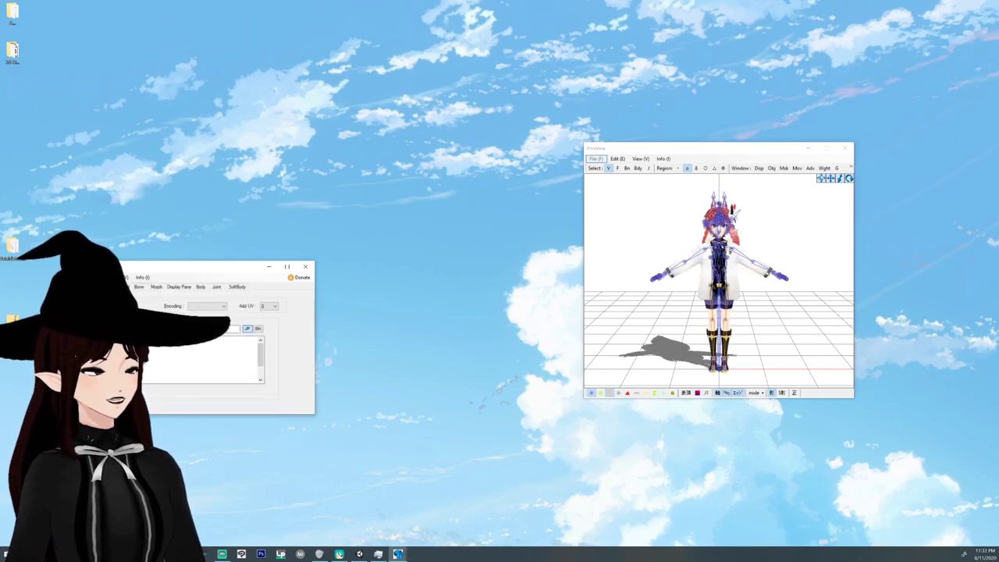
mouse_move(584, 398)
mouse_down()
mouse_move(474, 439)
mouse_move(409, 499)
mouse_up()
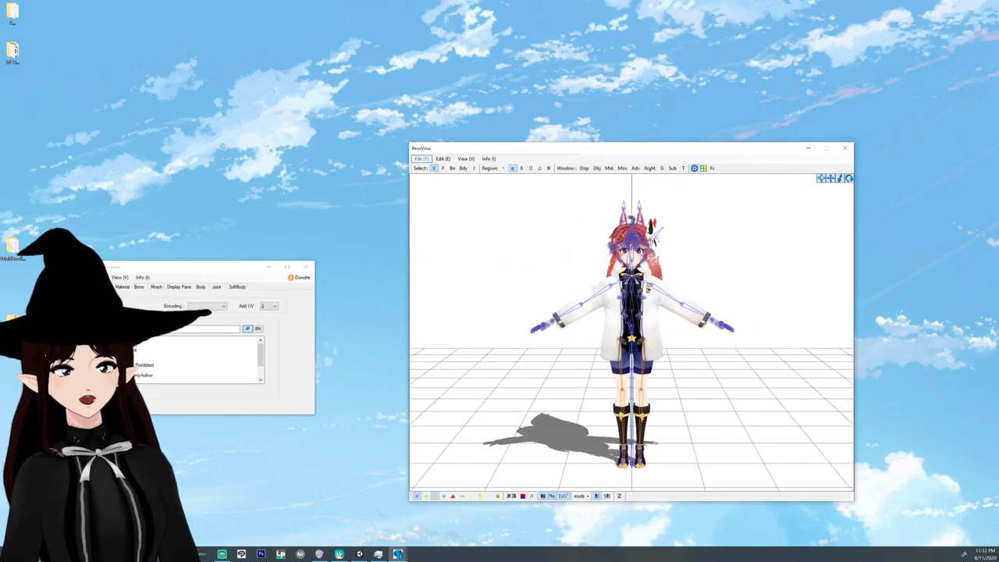
scroll(632, 328, up, 2)
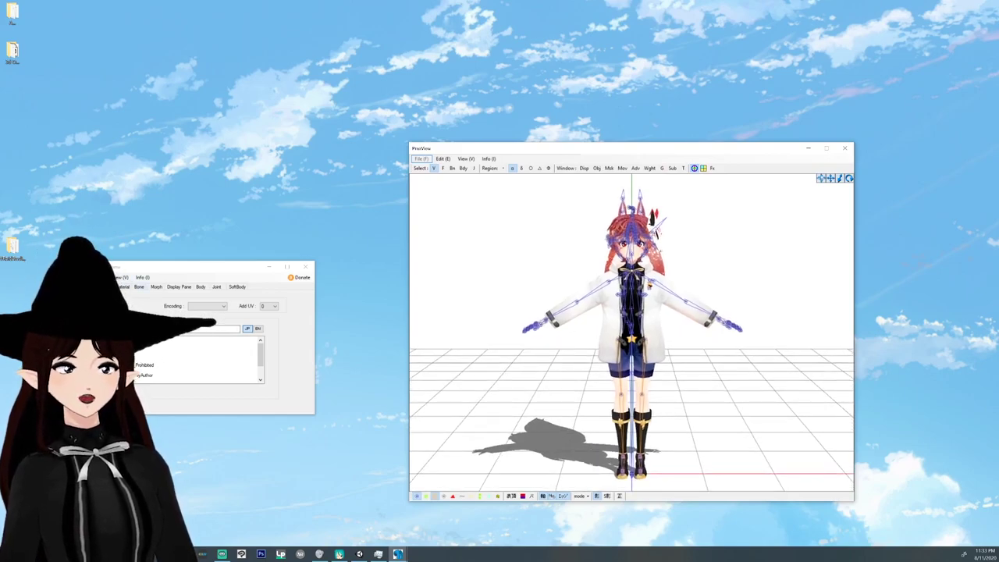
click(139, 287)
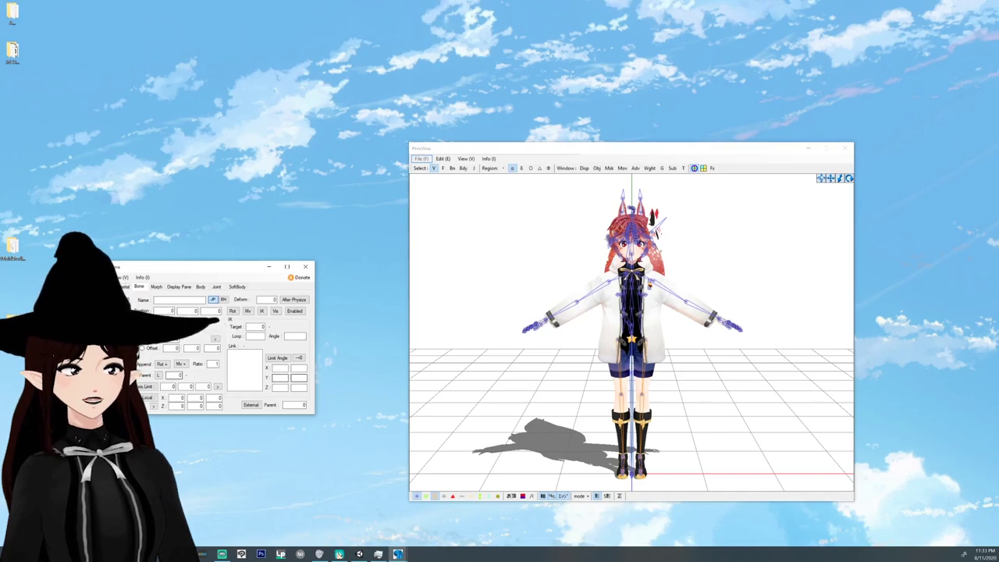
click(125, 328)
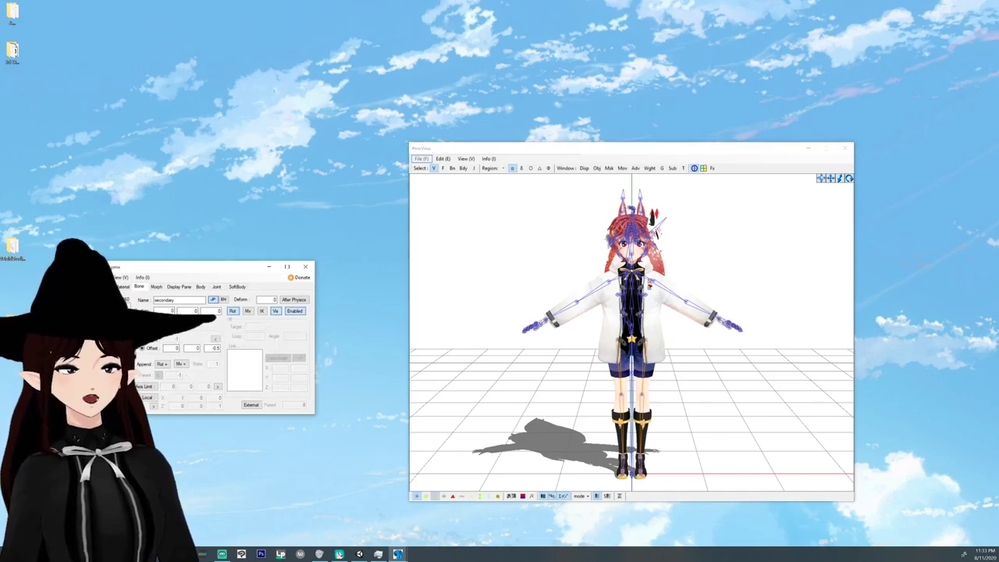